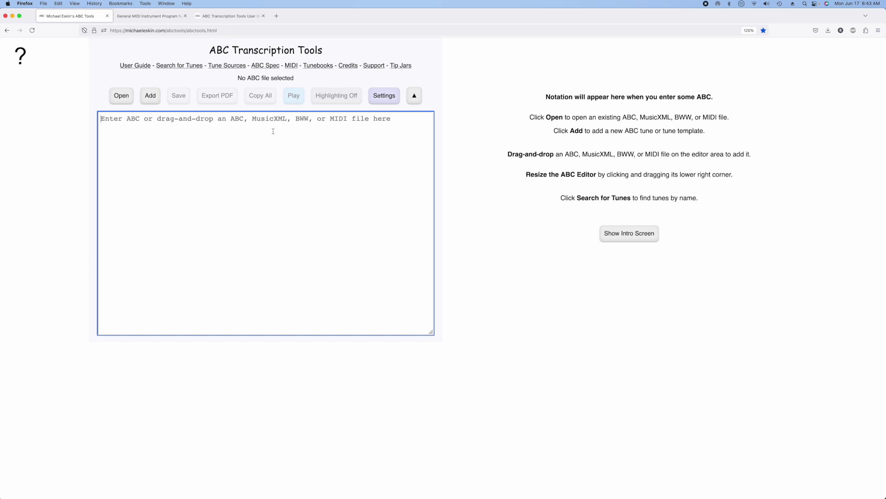
- Add the example reel to the empty ABC editor
click(147, 100)
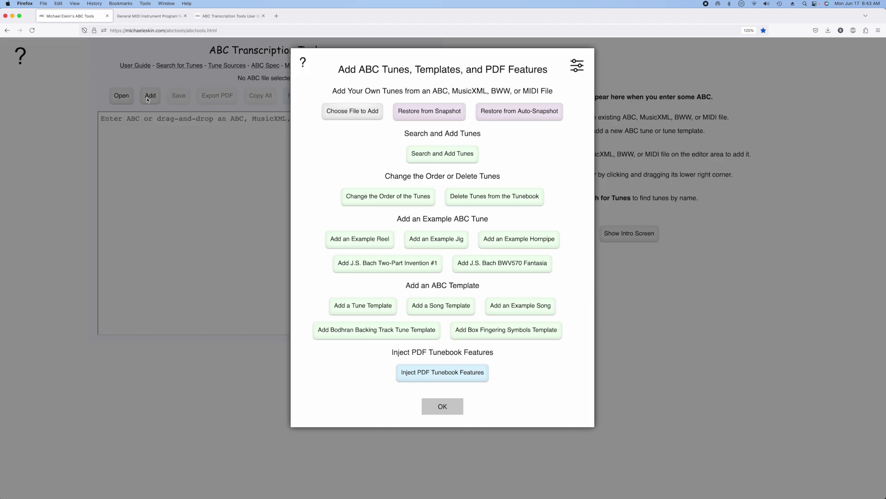
click(361, 239)
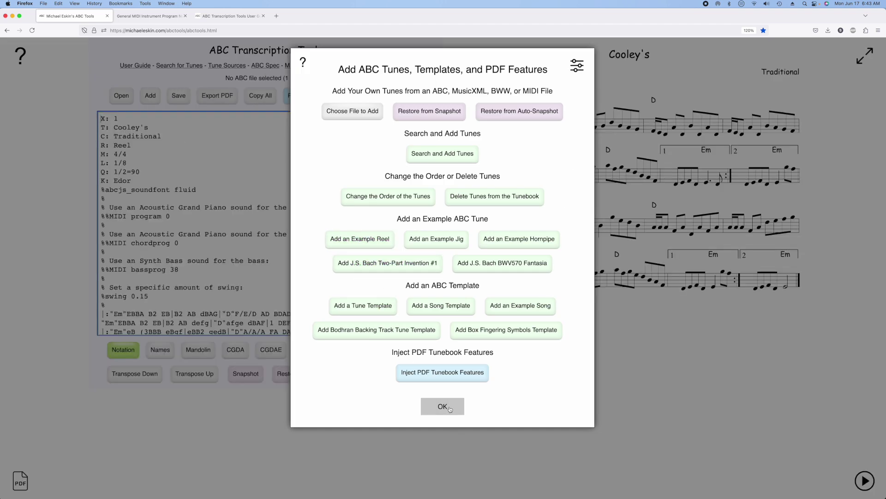
click(443, 406)
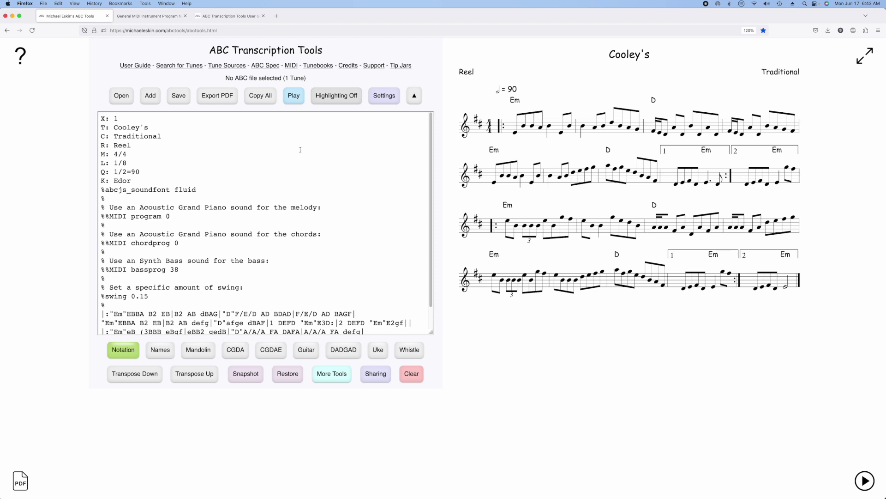
- Play the reel with its original backing, and close the player after listening
click(293, 95)
click(288, 400)
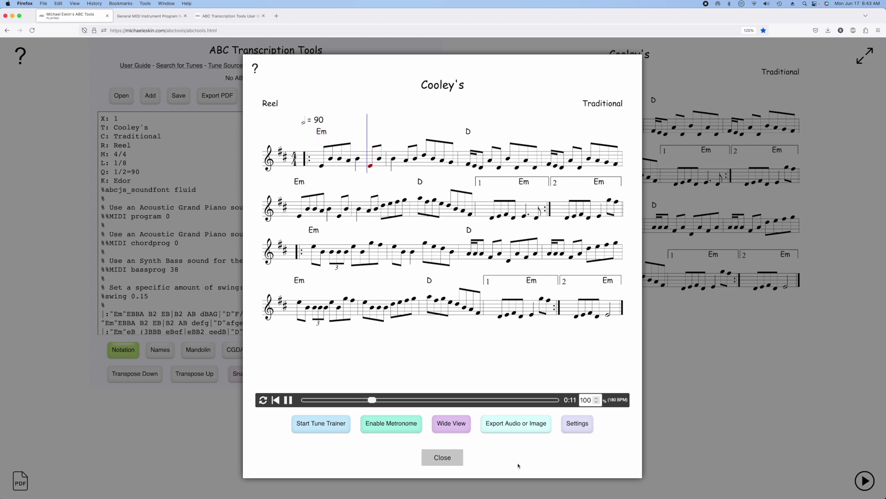
click(444, 458)
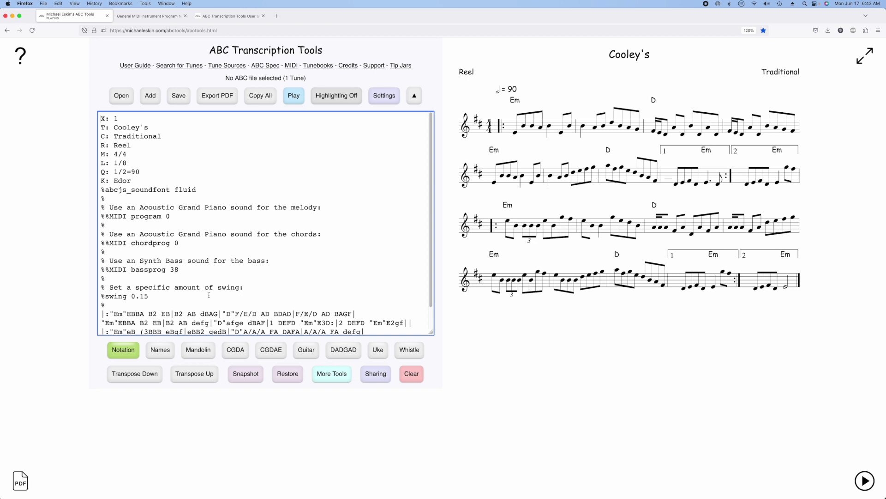
- Insert a %%MIDI gchord line below the swing setting, just above the first line of notes
click(124, 307)
key(Return)
text(%%)
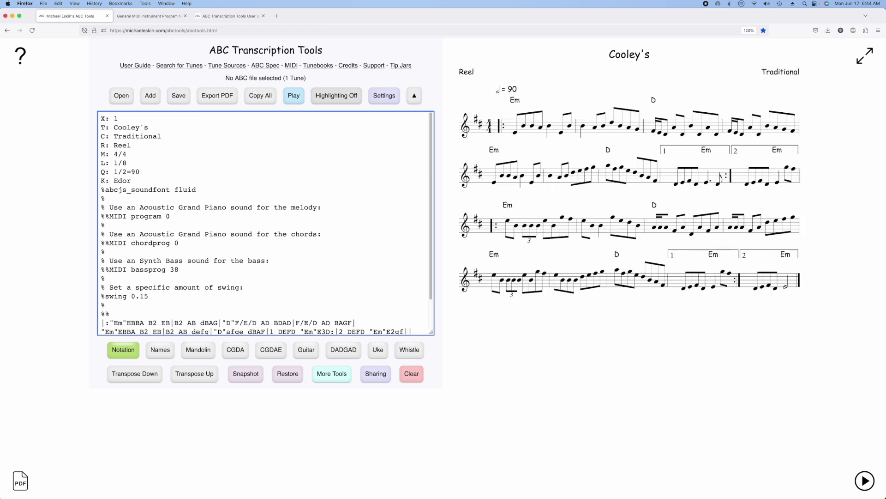
text(MIDI gchord)
- Consult the user guide's gchord section and examine the pattern letters in the linked ABCMIDI %%MIDI gchord specification
click(229, 16)
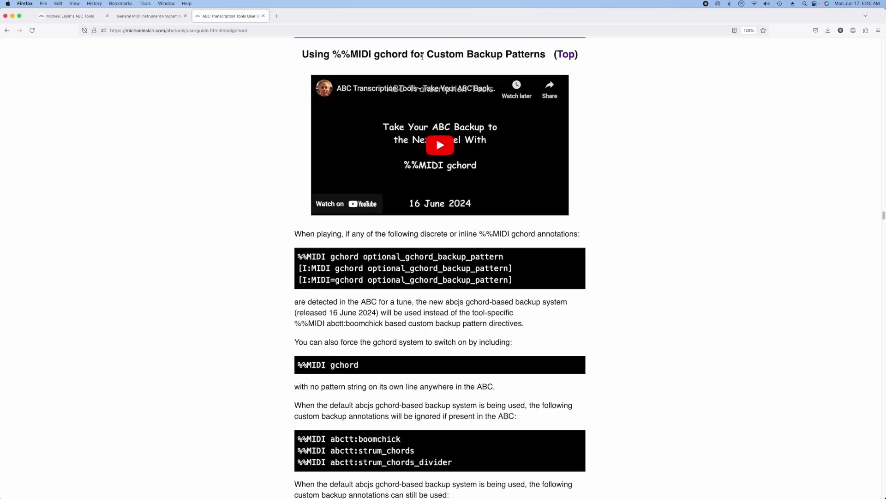
scroll(490, 337, down, 10)
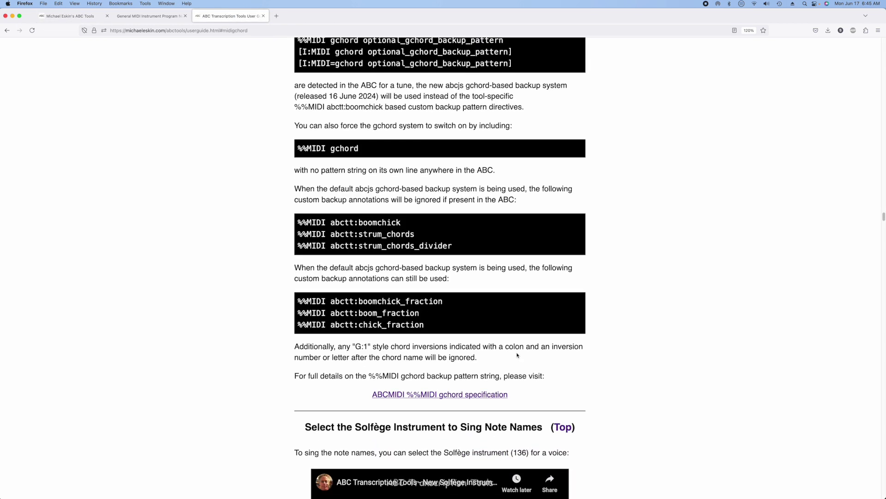
click(445, 395)
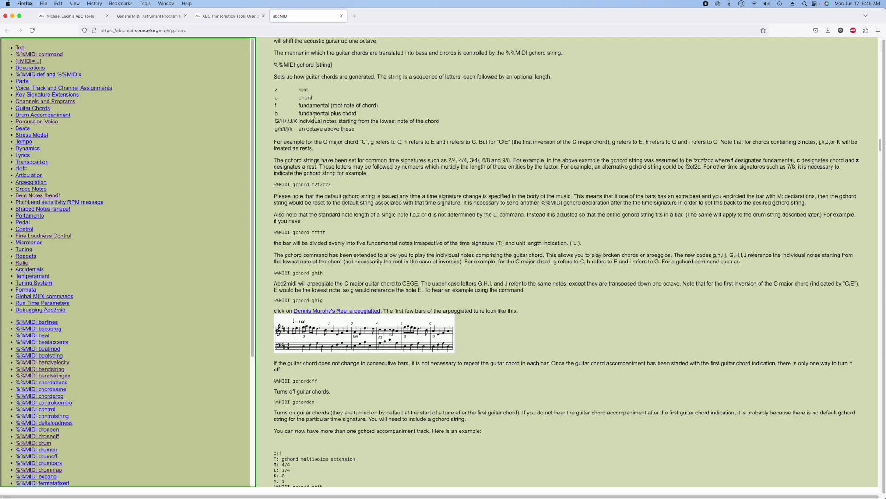
drag(273, 90, 368, 129)
click(314, 90)
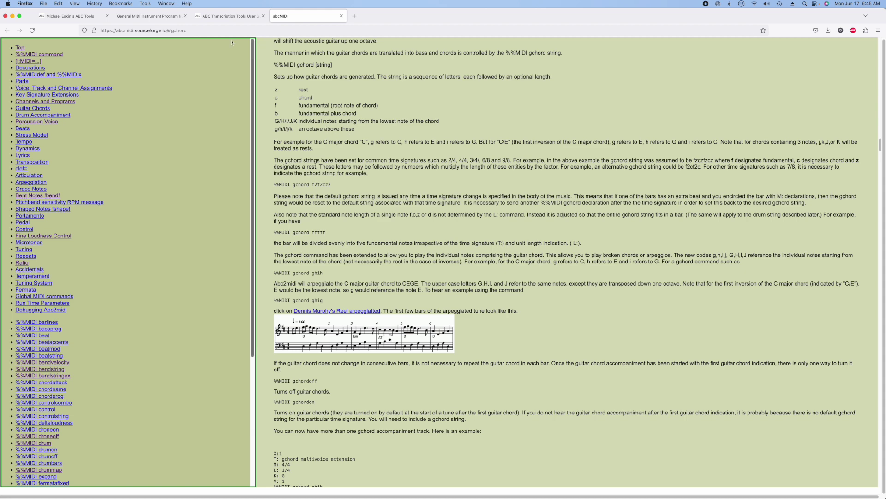
- Return to the ABC editor, set the gchord pattern to fzczfzcz, and play the reel to hear it
click(77, 17)
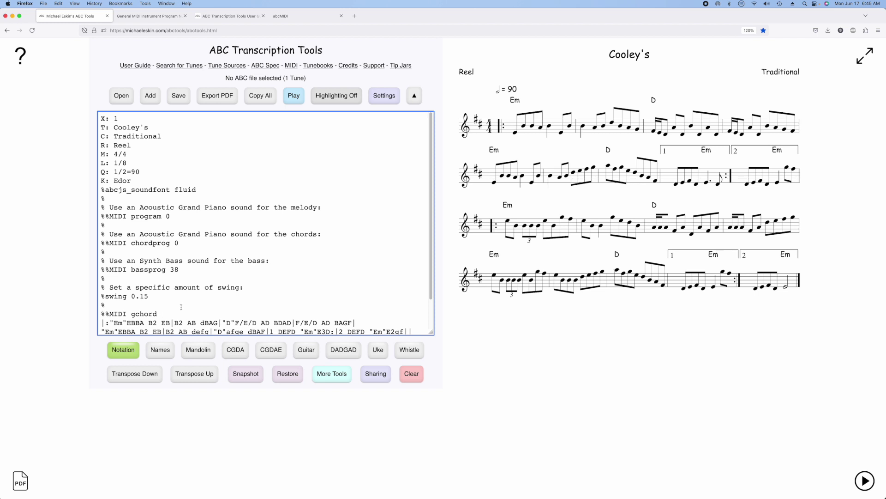
text(fzczfzcz)
click(294, 95)
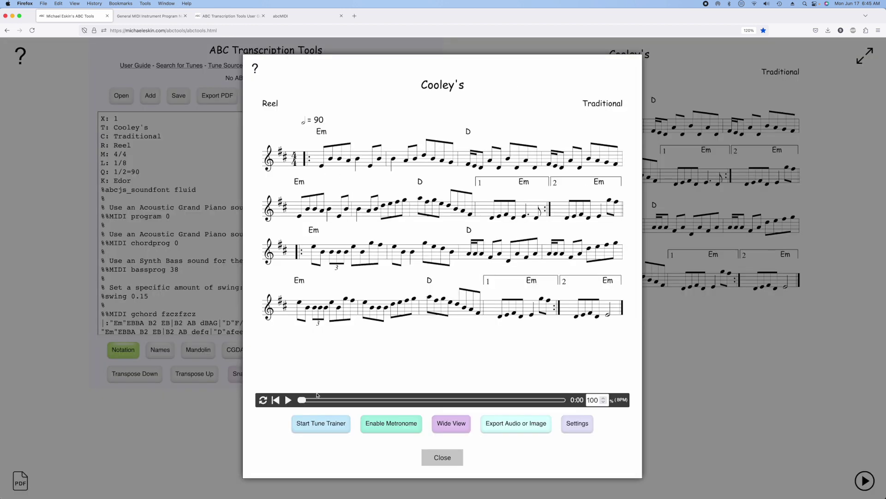
click(289, 400)
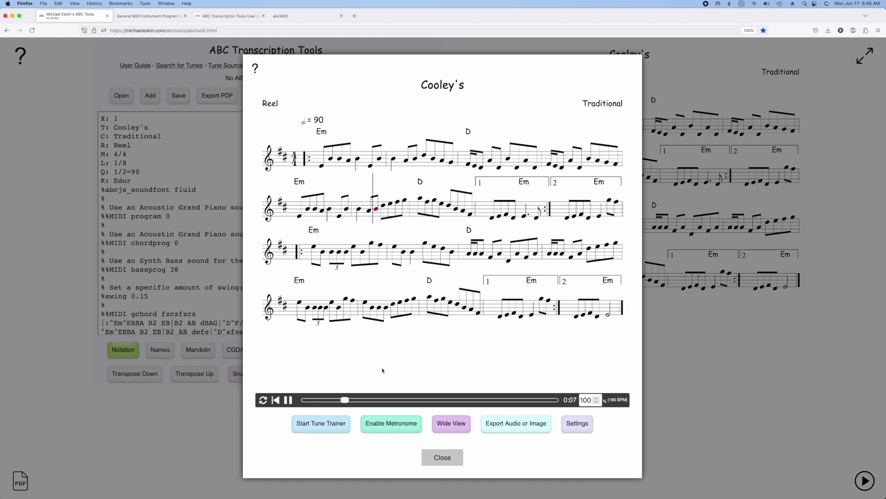
click(447, 459)
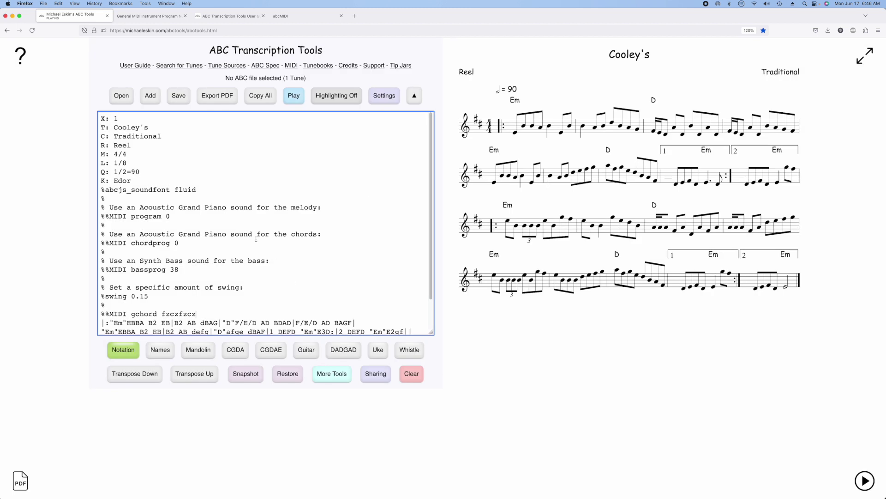
- Set the melody's MIDI program to mute and play the reel to hear only the backing
double_click(168, 216)
text(mute)
click(293, 95)
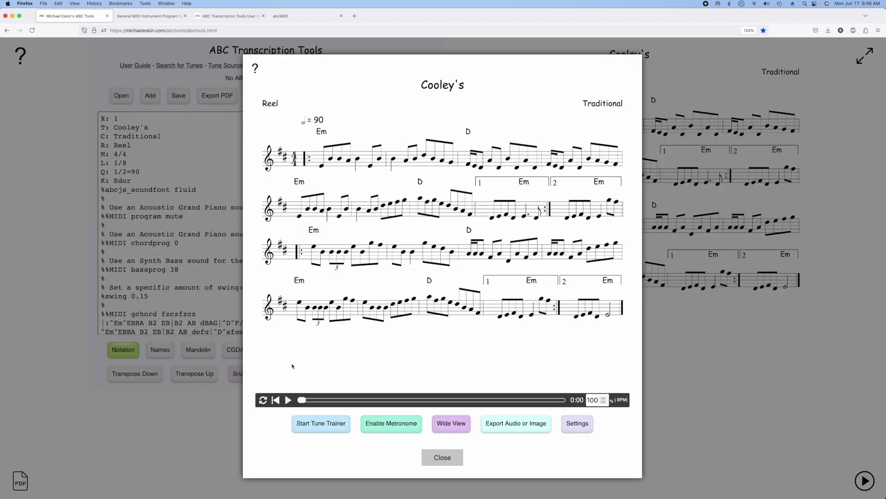
click(289, 402)
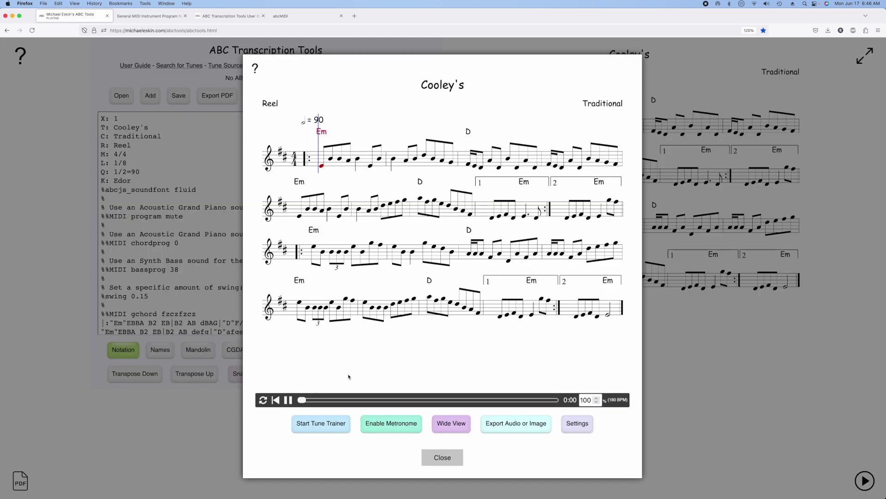
click(451, 458)
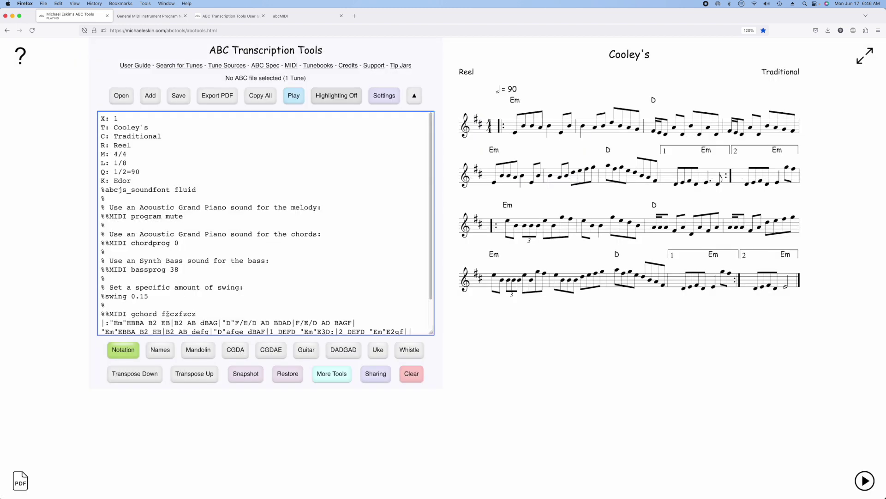
- Replace the chord letters in the gchord pattern with rests, making it fzzzfzzz, and listen to the backing
drag(170, 314, 175, 314)
text(z)
drag(195, 315, 190, 314)
text(z)
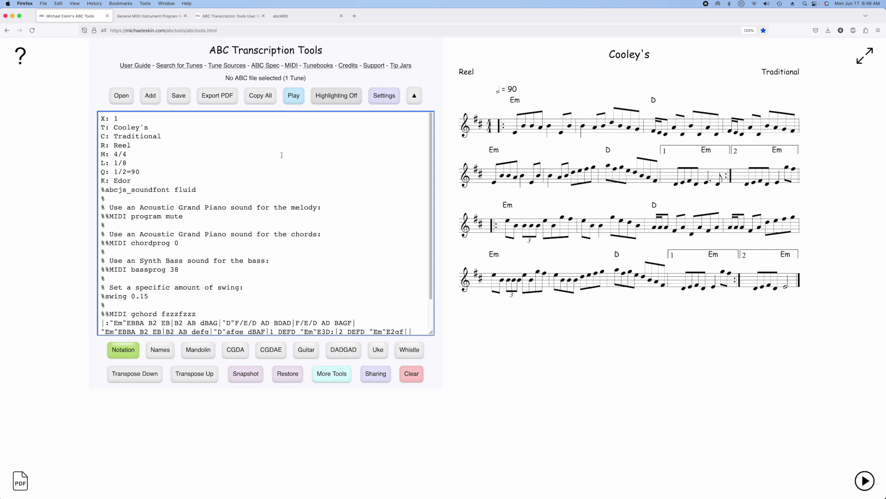
click(293, 95)
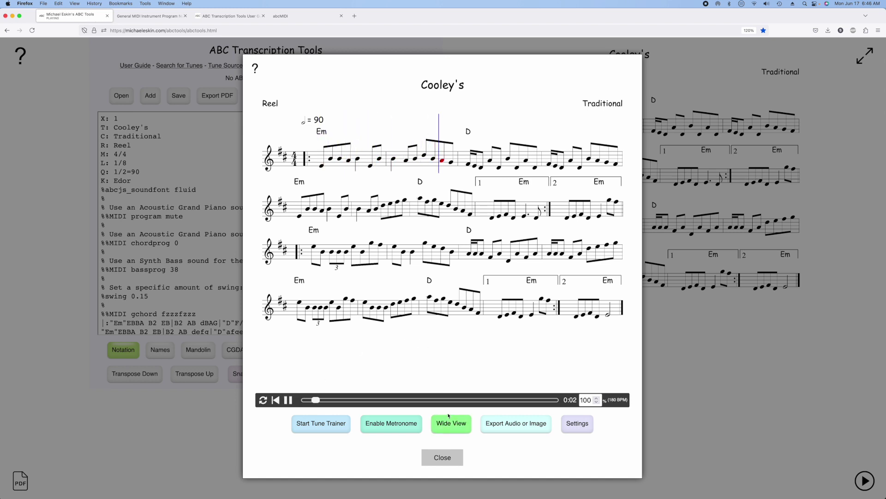
click(441, 457)
- Change the gchord pattern to fcccfccc and listen to the backing
drag(166, 314, 196, 314)
text(cccfccc)
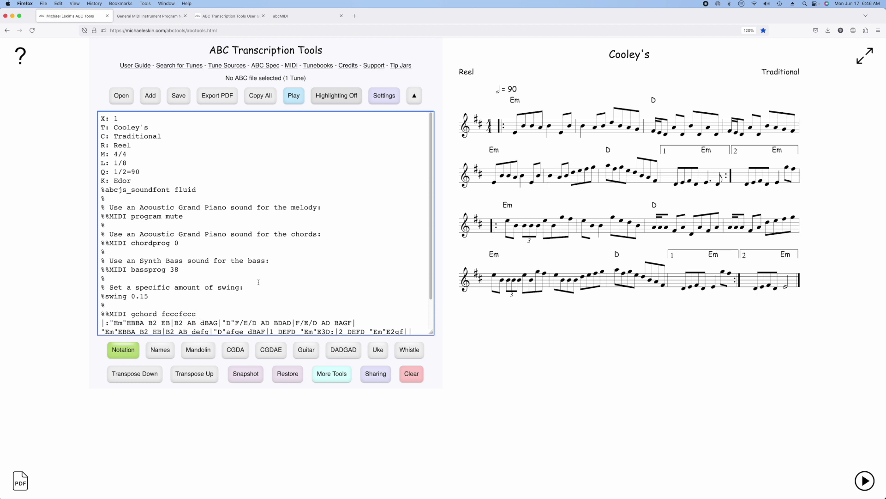
click(294, 95)
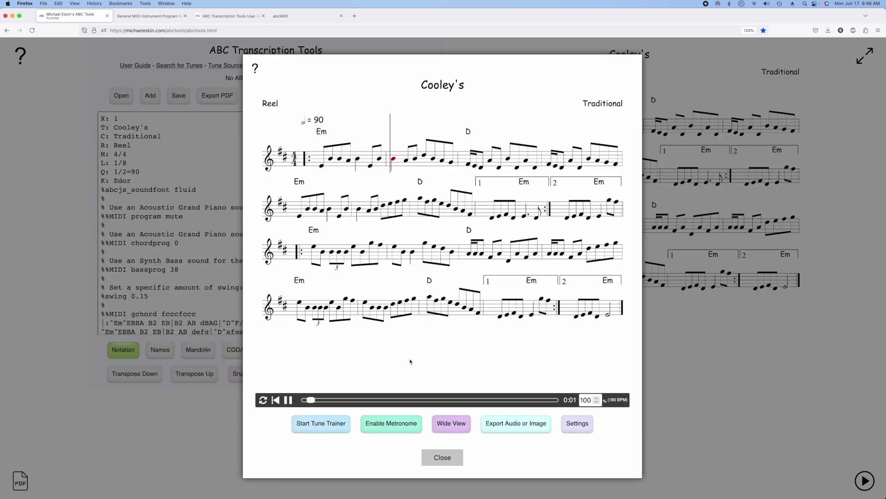
click(444, 459)
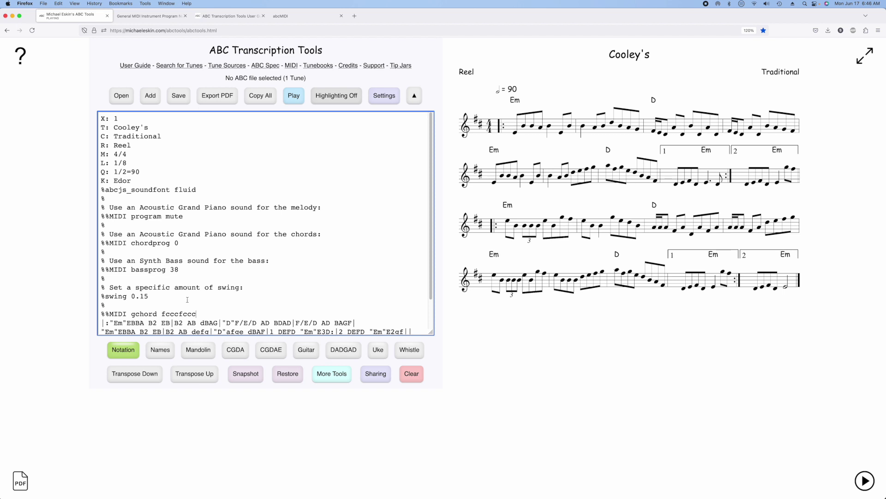
- Replace the gchord pattern with the arpeggio GHIJGHIJ and listen to the backing
click(193, 314)
double_click(193, 314)
text(GHIJGHIJ)
click(292, 95)
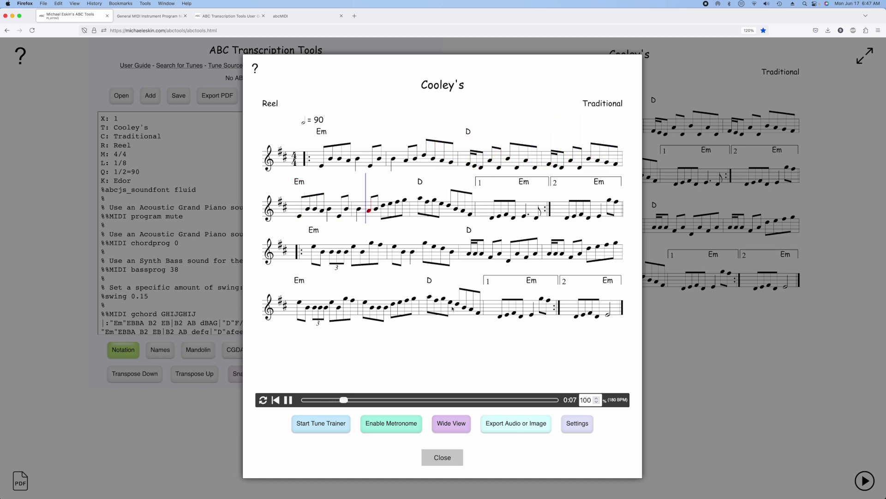
click(447, 458)
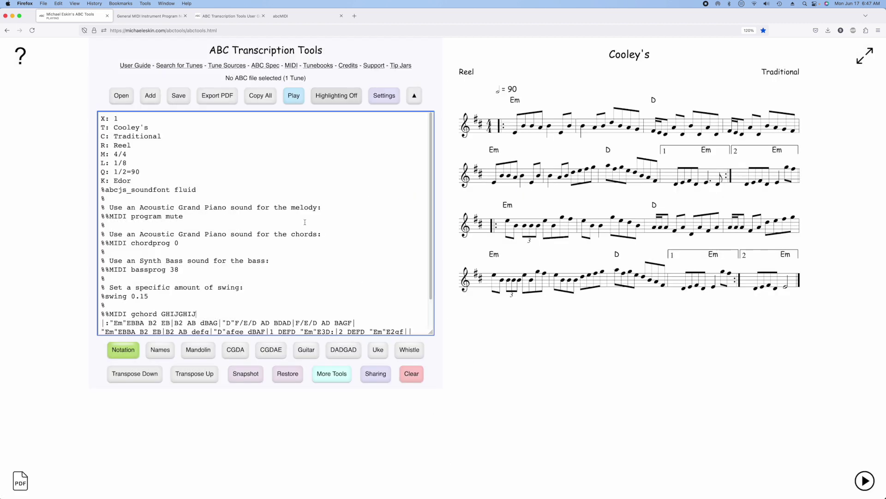
- Set the melody's MIDI program to 0 and play the reel with melody and arpeggiated backing together
double_click(176, 216)
click(294, 97)
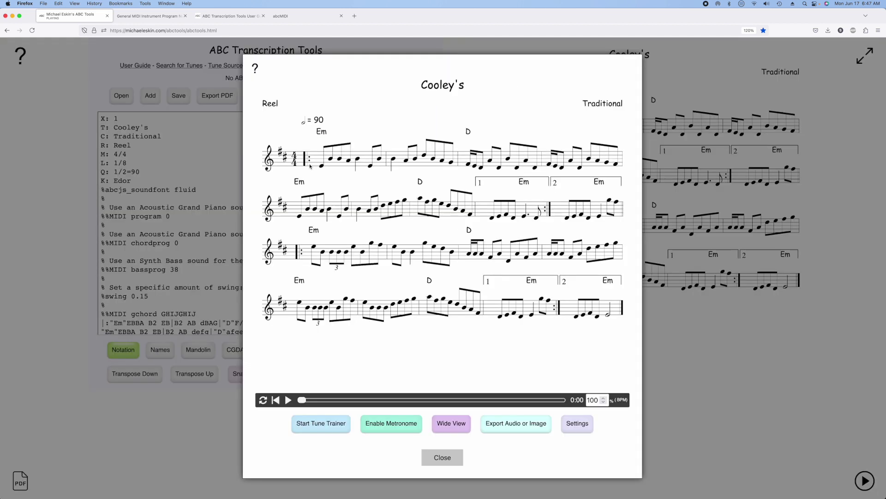
click(289, 400)
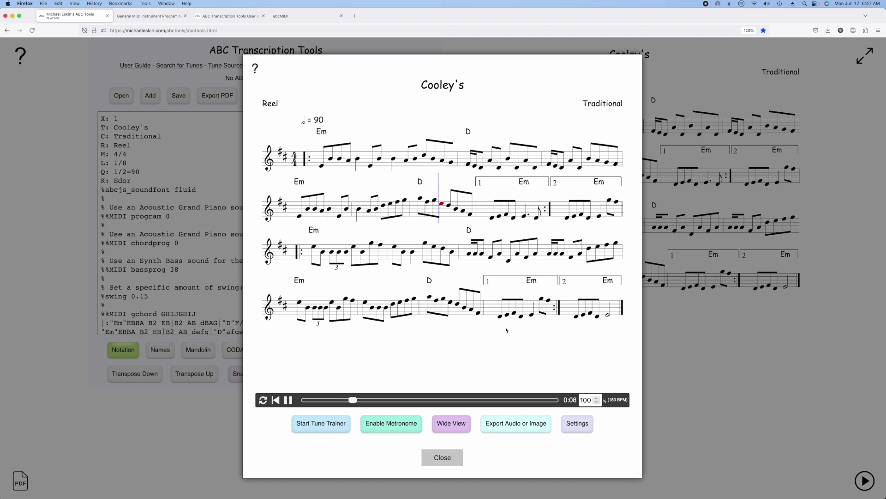
click(288, 400)
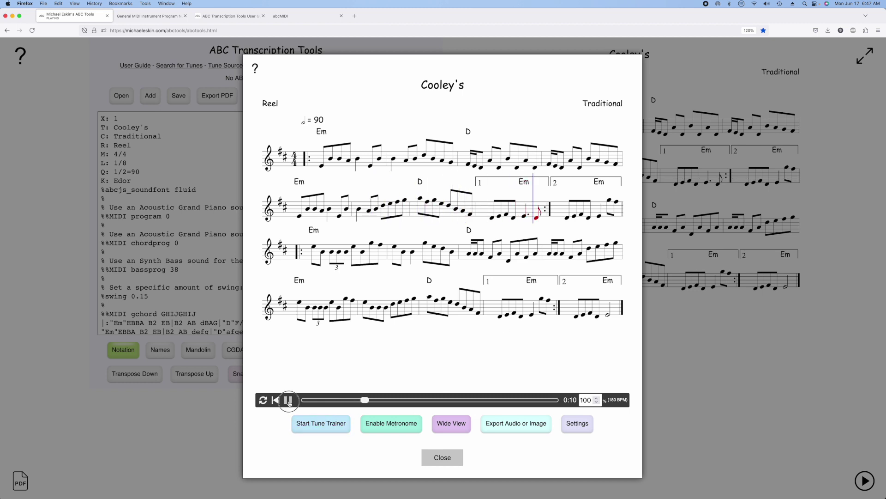
click(443, 455)
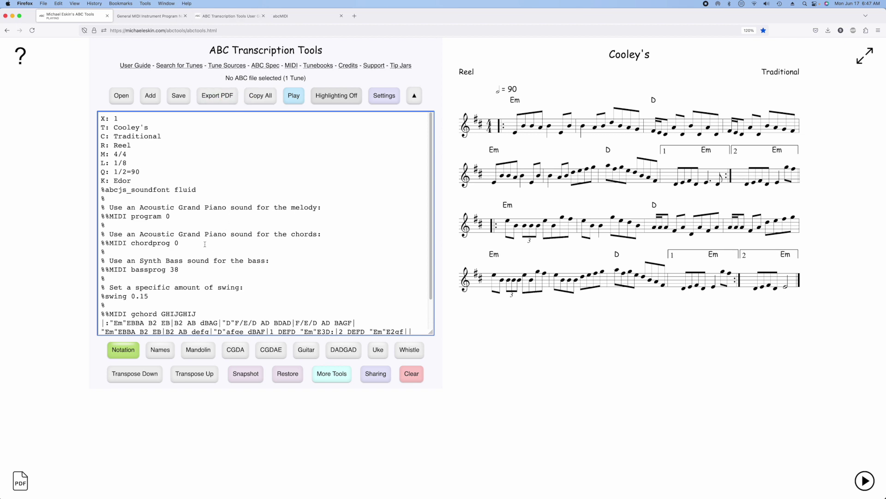
- Look up the Orchestral Harp in the General MIDI instrument list, set chordprog to 46, and play the reel
click(148, 16)
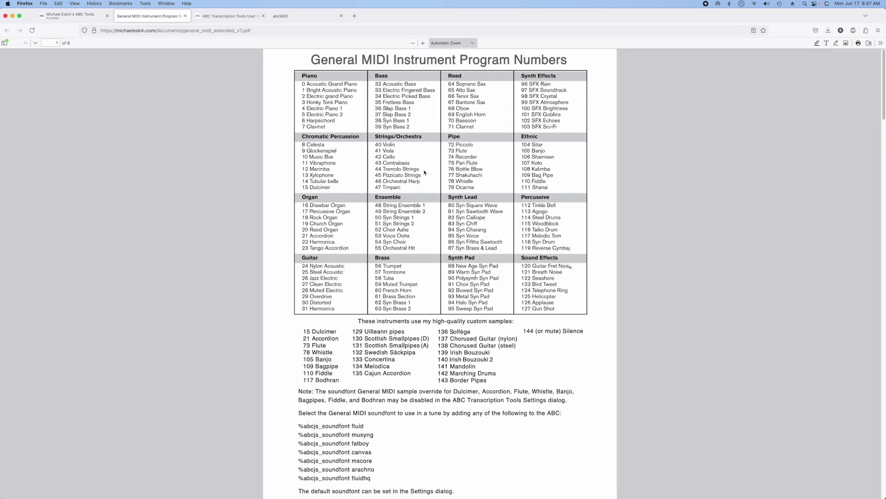
click(84, 15)
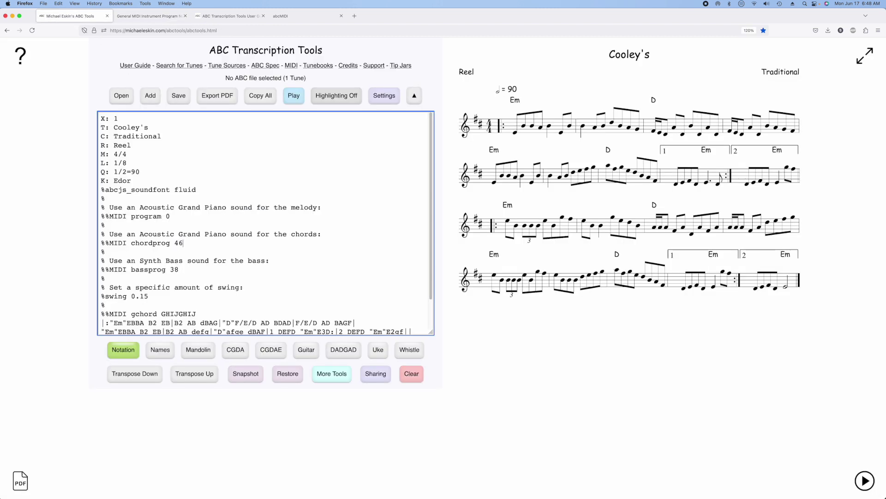
click(296, 97)
click(288, 400)
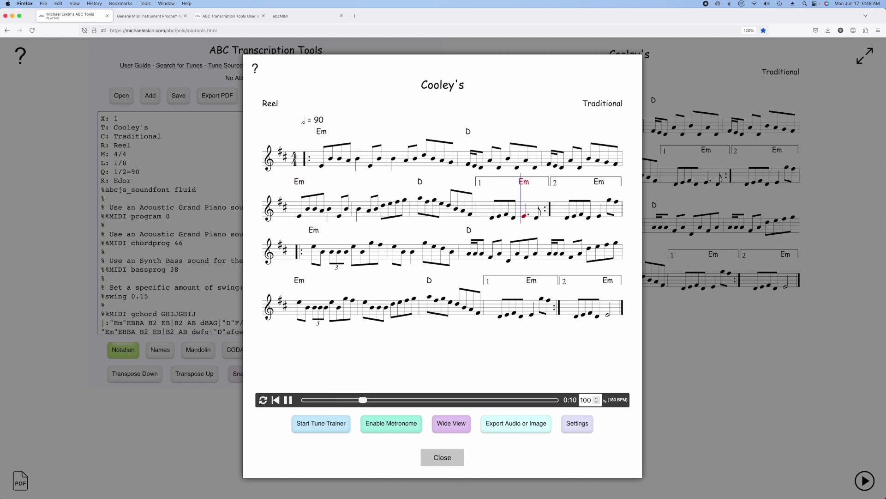
click(451, 458)
- Change the gchord pattern to ghijjihg, set the melody's MIDI program to mute, and play the backing
drag(197, 314, 167, 314)
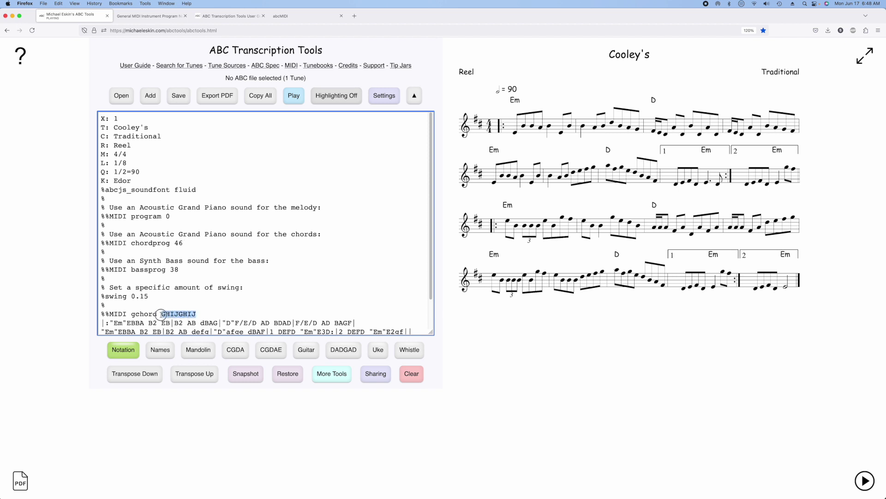
text(ghijjihg)
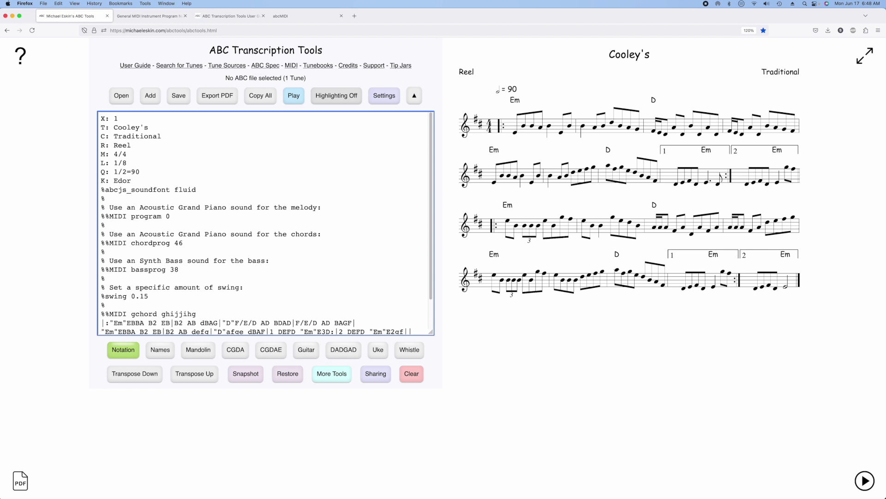
click(291, 96)
click(293, 96)
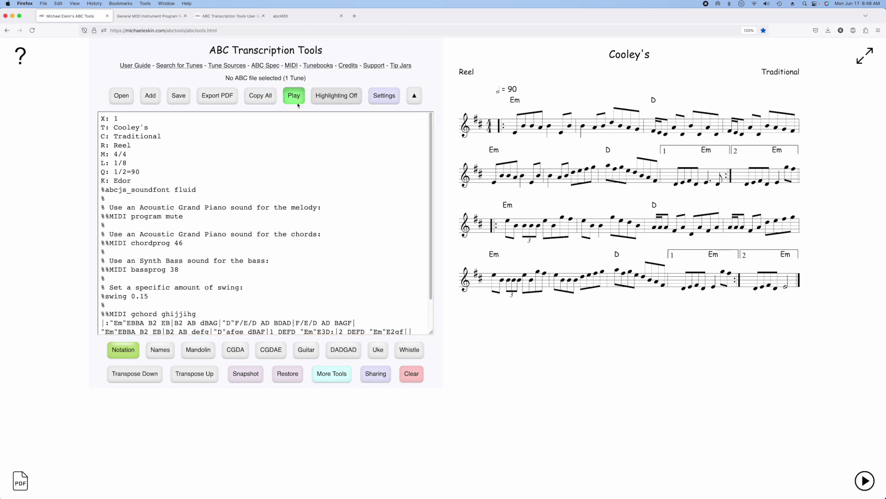
click(287, 400)
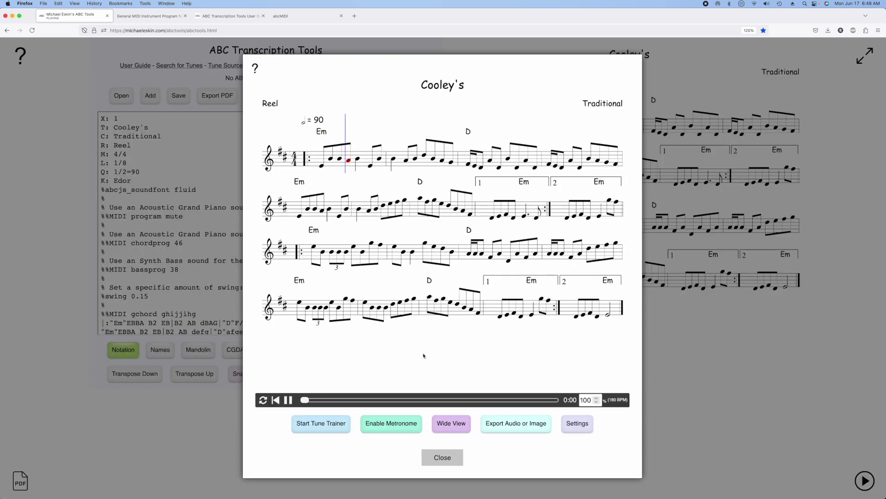
- Set the melody's MIDI program to 0 and play the reel with the ghijjihg harp backing
click(442, 457)
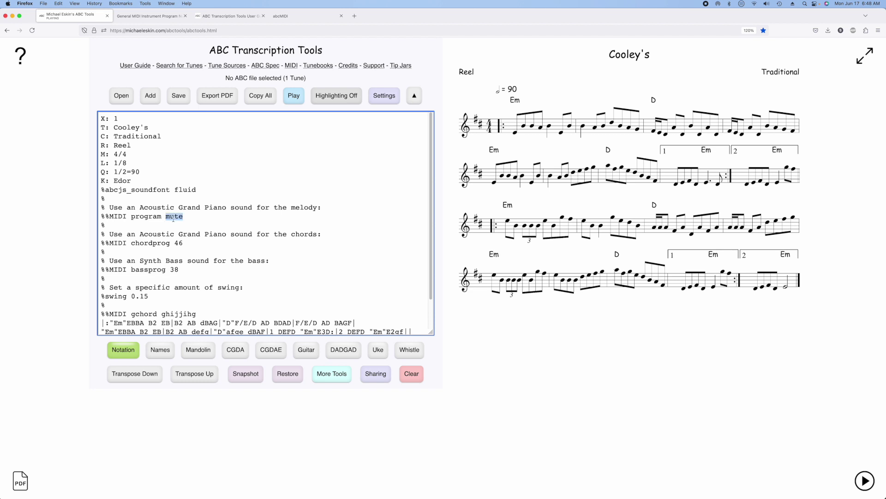
click(294, 96)
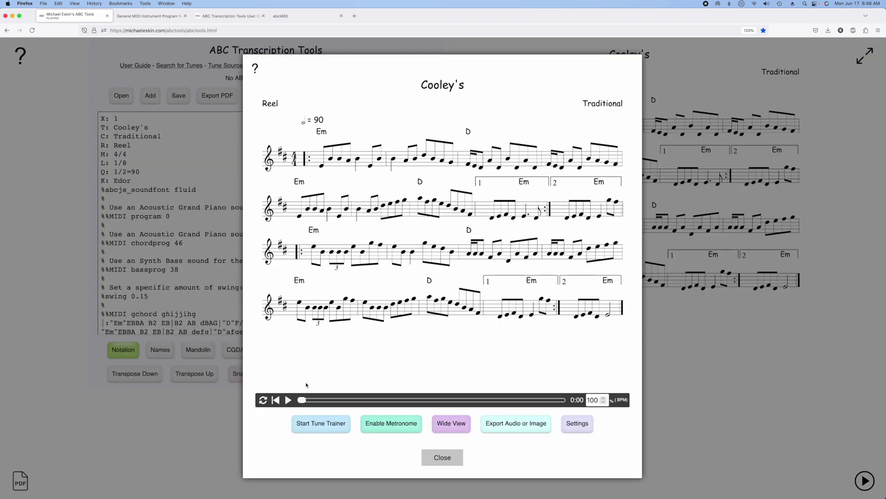
click(289, 400)
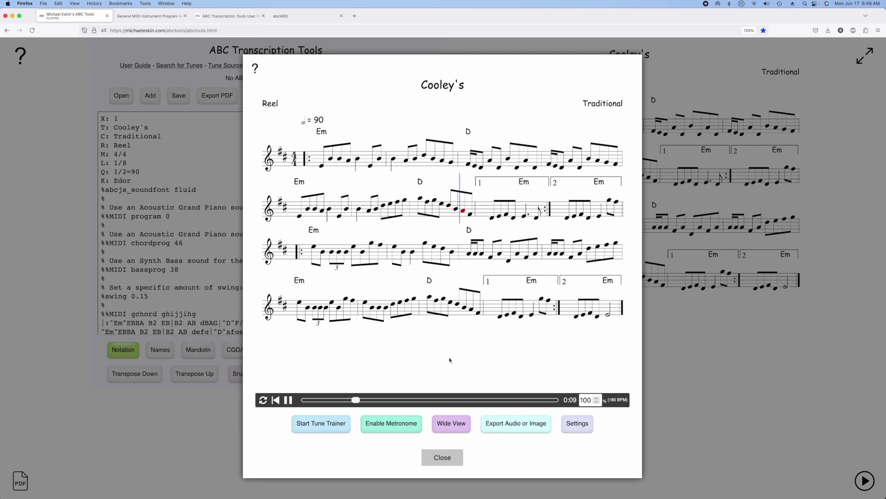
click(444, 458)
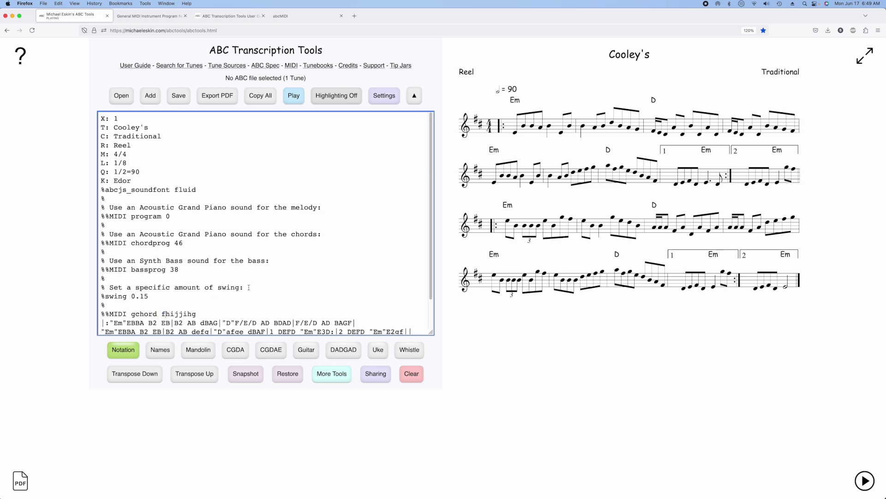
- Change the gchord pattern to fhijfihg and play the reel with the new backing
click(181, 314)
click(294, 95)
click(289, 400)
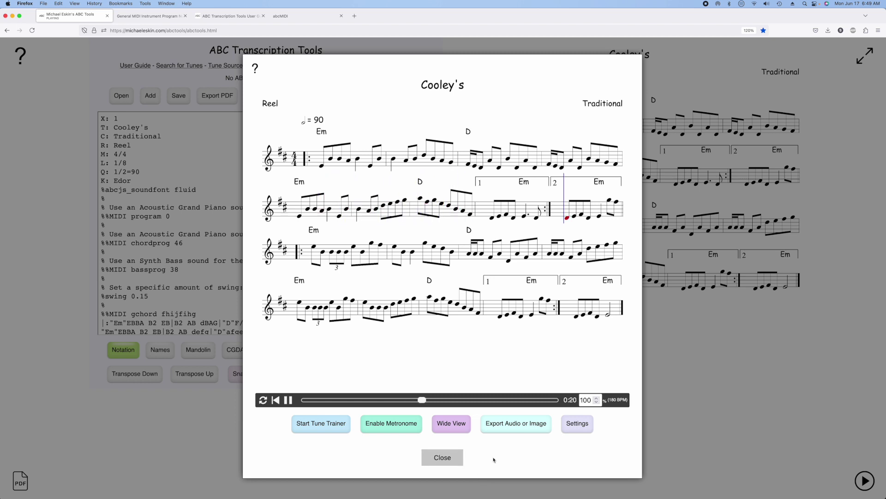
click(442, 457)
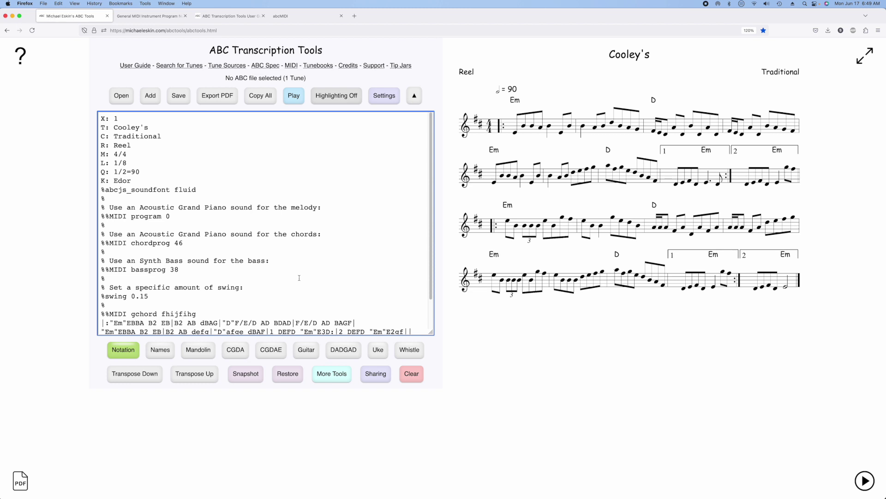
- Change the gchord pattern back to ghijjihg
scroll(251, 262, down, 3)
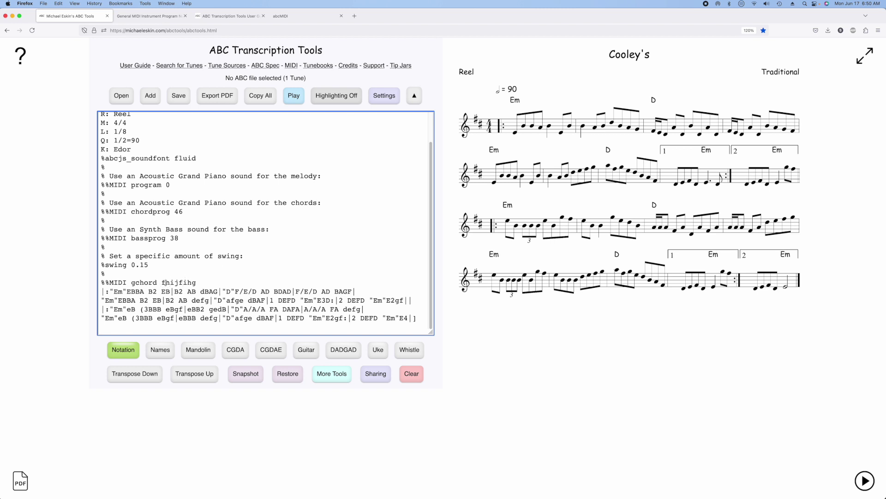
key(BackSpace)
text(g)
- Copy the %%MIDI gchord line below the first line of music and set the copy's pattern to GHIJJIHG
drag(191, 283, 94, 282)
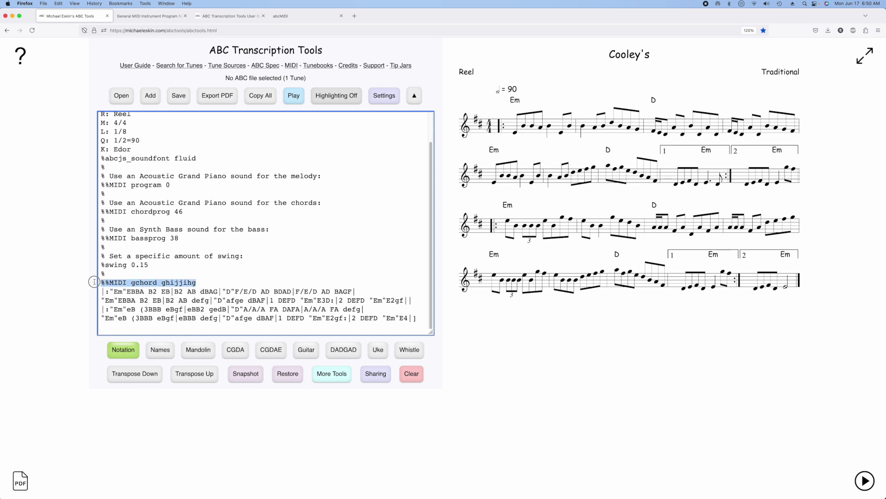
key(ctrl+c)
click(361, 291)
key(Return)
key(ctrl+v)
double_click(184, 300)
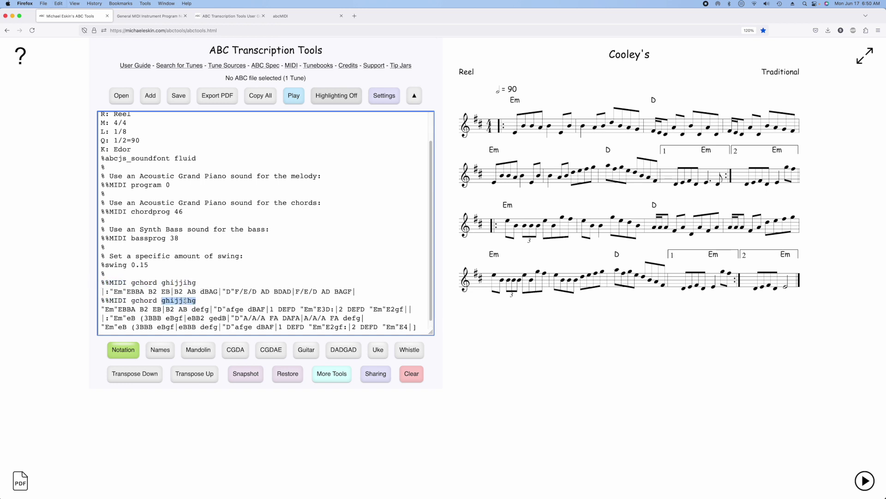
text(GHIJJIHG)
- Set the melody's MIDI program to mute and play the backing with both gchord patterns
click(298, 94)
click(287, 400)
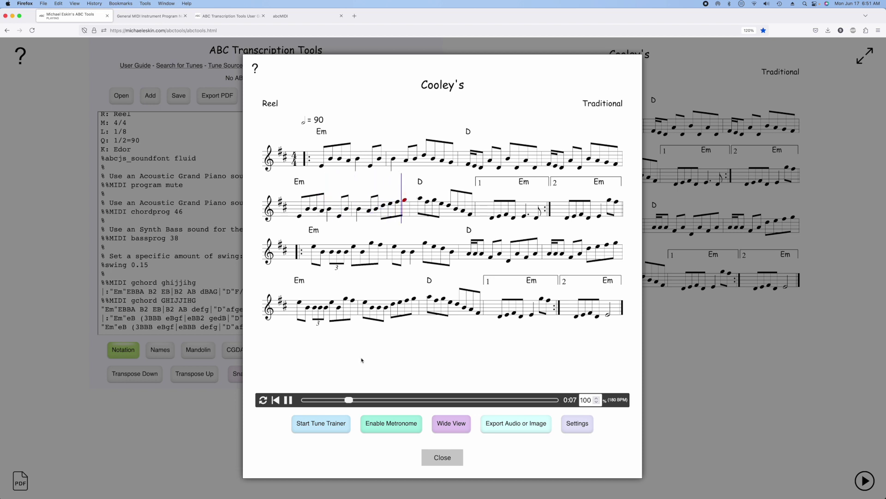
click(452, 458)
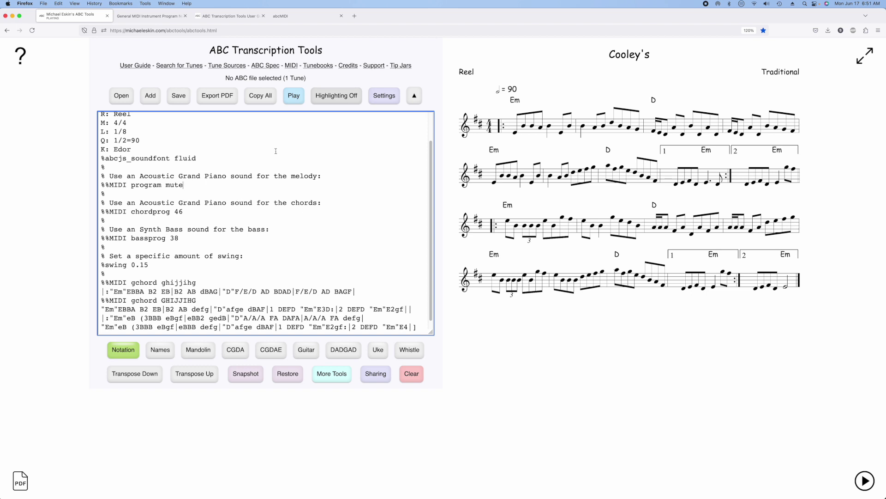
- Review the %%MIDI gchord section of the user guide and the gchord specification on the abcMIDI page
click(231, 17)
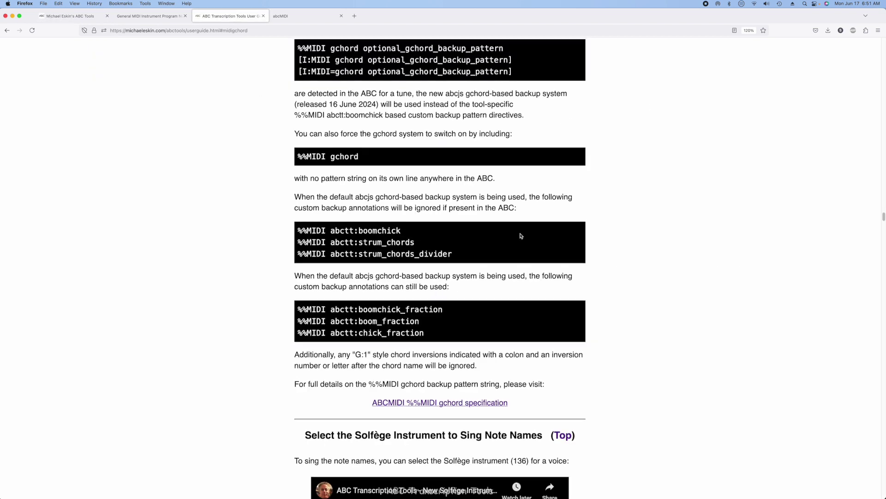
scroll(521, 236, up, 10)
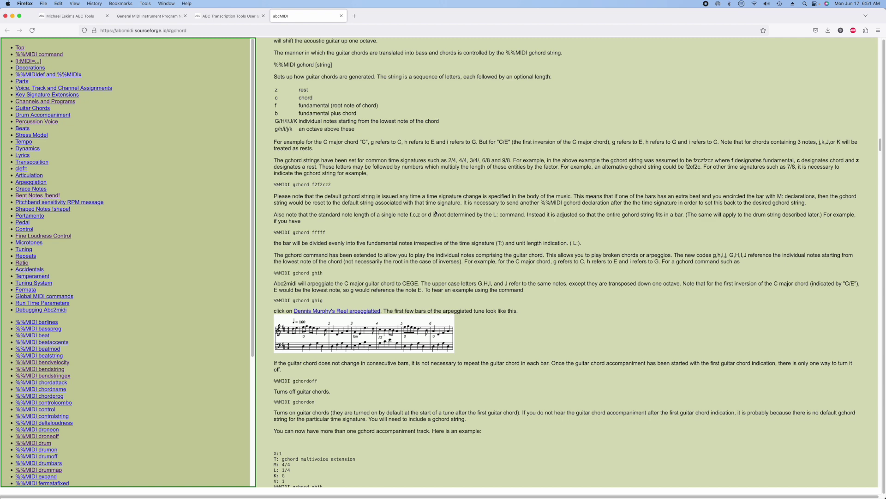
scroll(458, 199, up, 3)
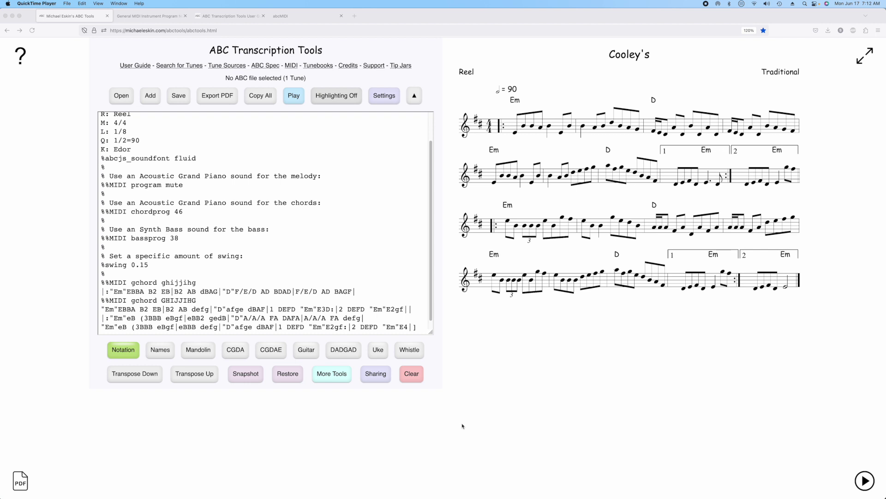
- Add the line %%MIDI abctt:chick_fraction 200 above the first gchord directive and listen to the backing
click(132, 286)
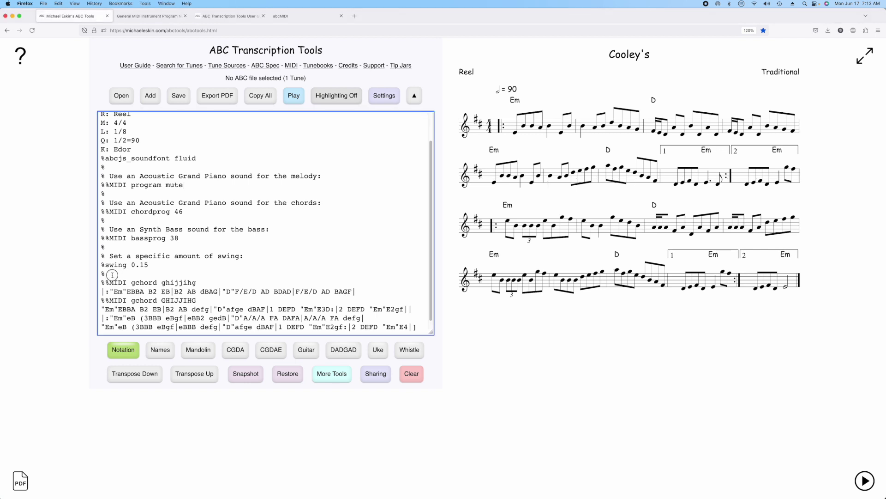
click(112, 276)
key(Return)
key(super+v)
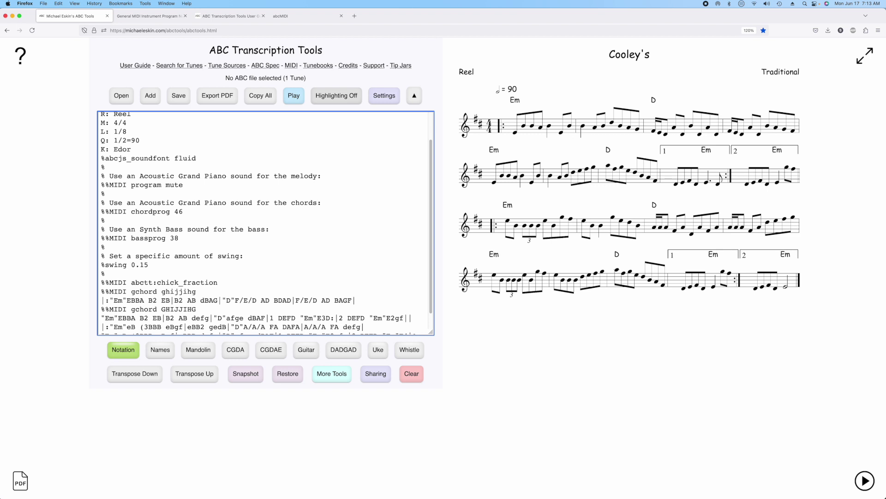
text(200)
click(295, 95)
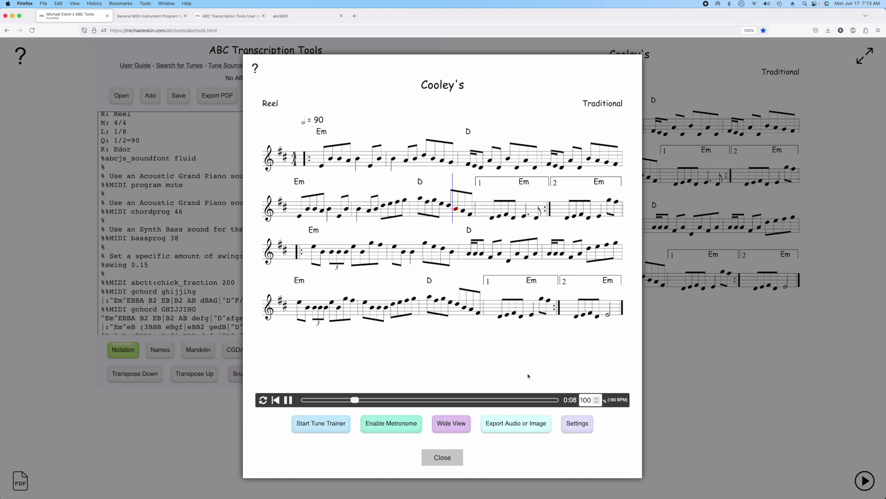
click(443, 457)
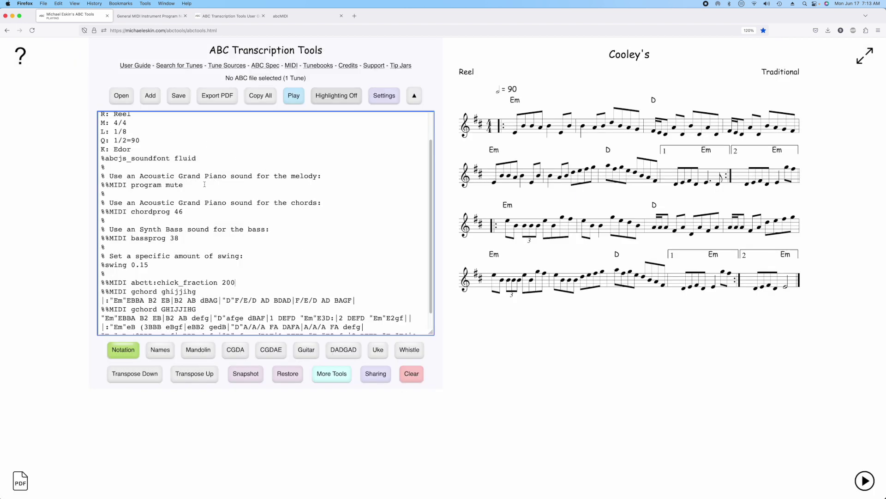
- Set the melody's MIDI program to 0 and play the melody with the adjusted chick_fraction backing
double_click(175, 186)
text(0)
click(294, 96)
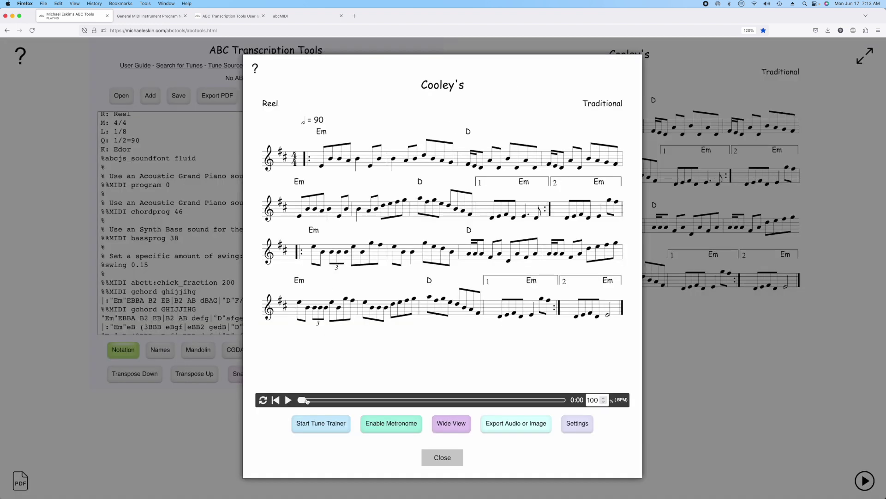
click(288, 400)
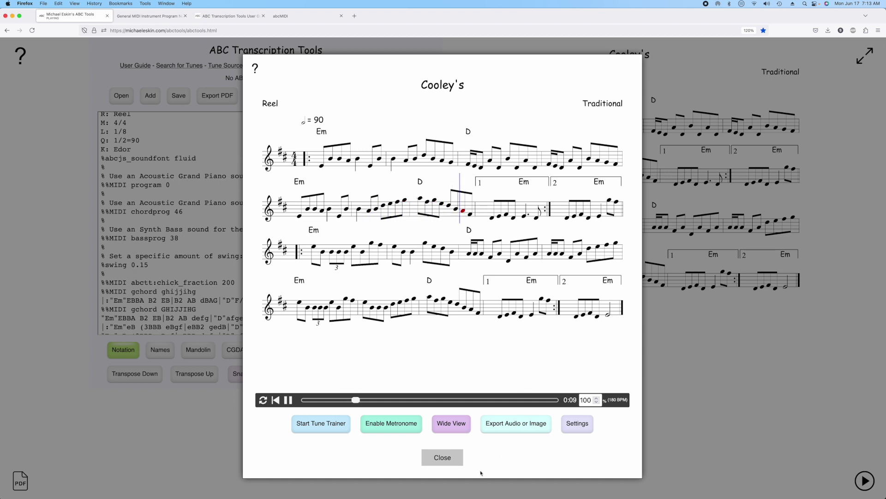
click(440, 458)
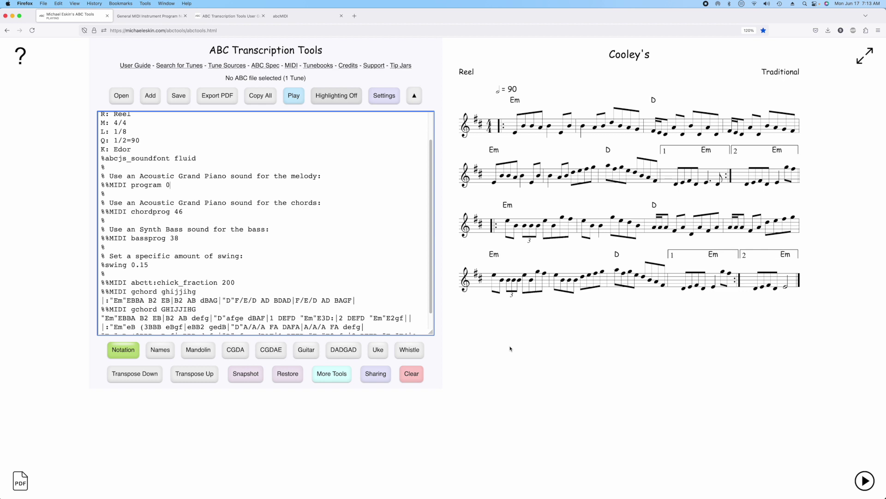